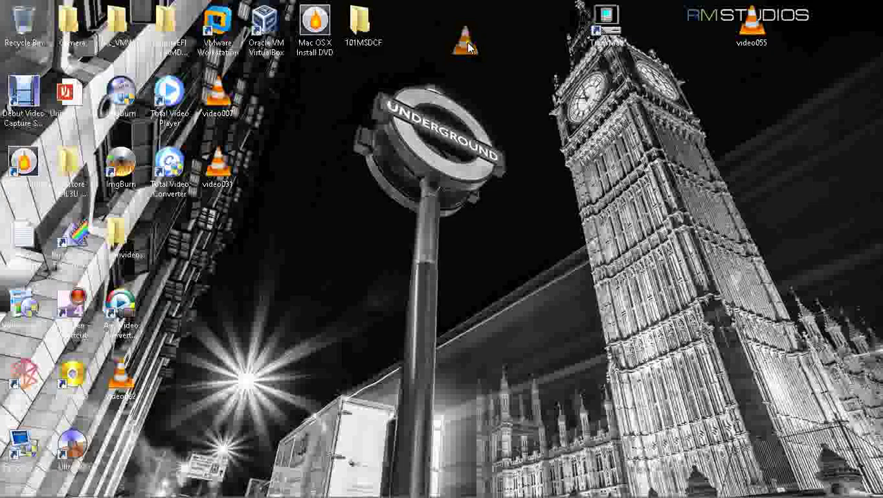
# Step: Place video055 and TransMac after Mac OS X Install DVD, video022 by video007, 101MSDCF by screenvideos
pyautogui.moveTo(468, 45); pyautogui.dragTo(474, 46)
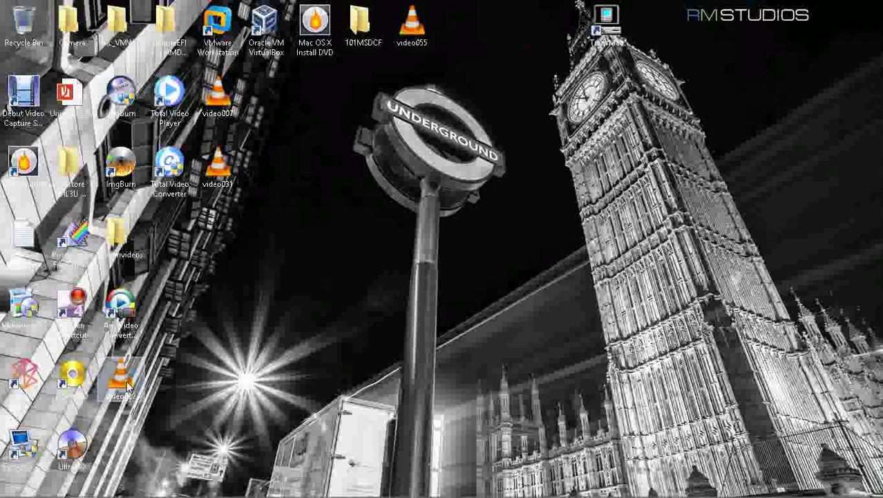
pyautogui.moveTo(127, 387); pyautogui.dragTo(292, 113)
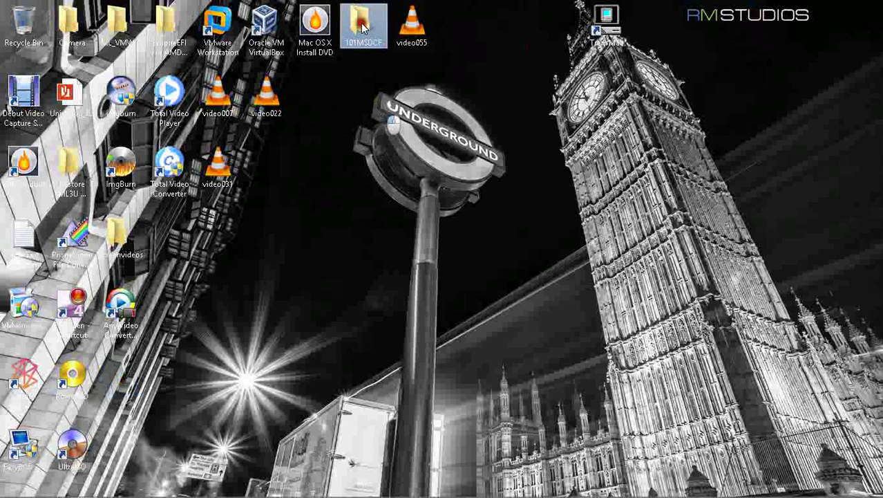
pyautogui.moveTo(363, 26); pyautogui.dragTo(176, 243)
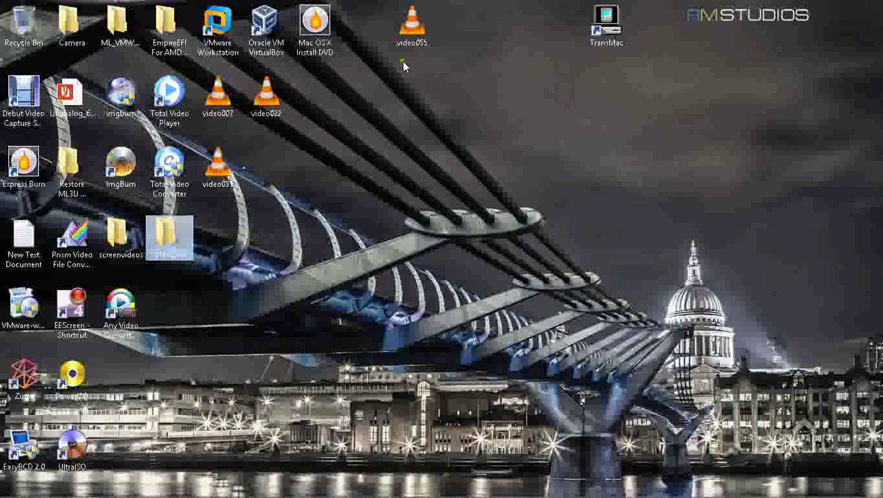
pyautogui.moveTo(412, 42); pyautogui.dragTo(364, 43)
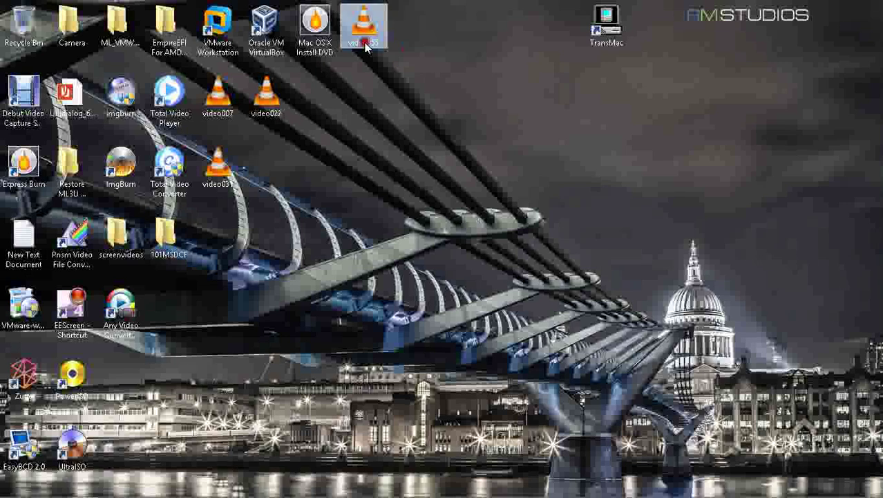
pyautogui.moveTo(607, 25); pyautogui.dragTo(429, 34)
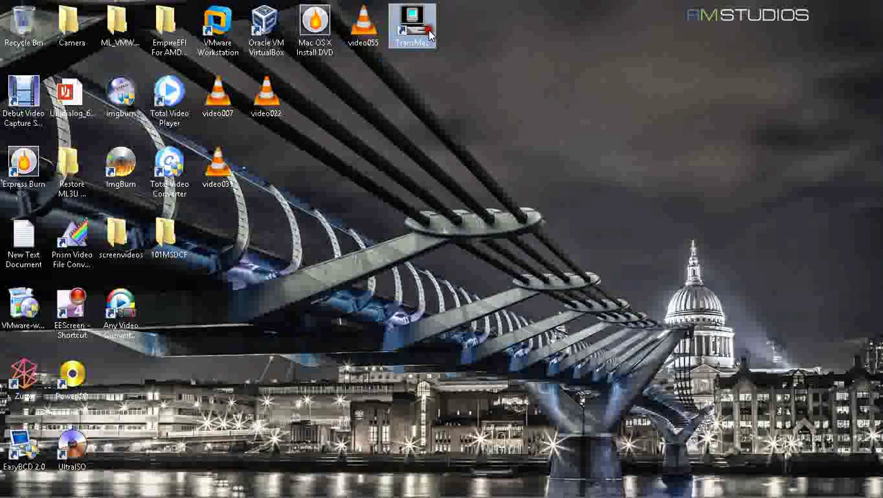
pyautogui.click(523, 85)
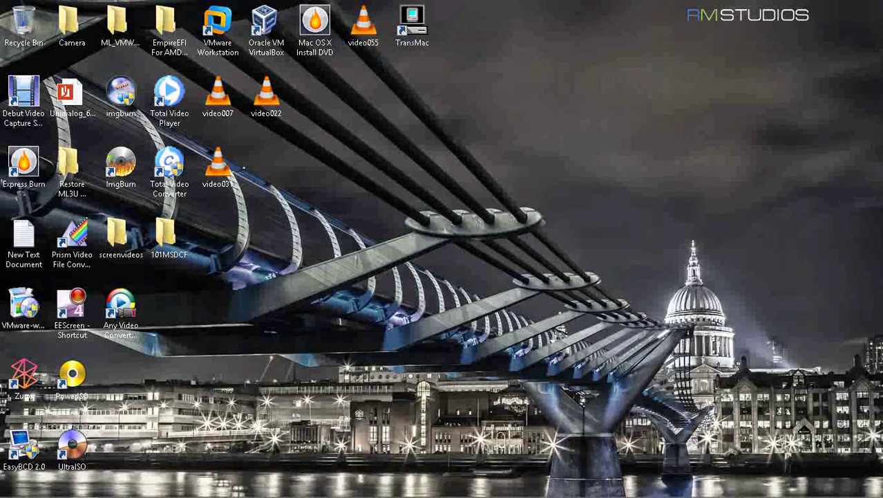
pyautogui.moveTo(882, 495)
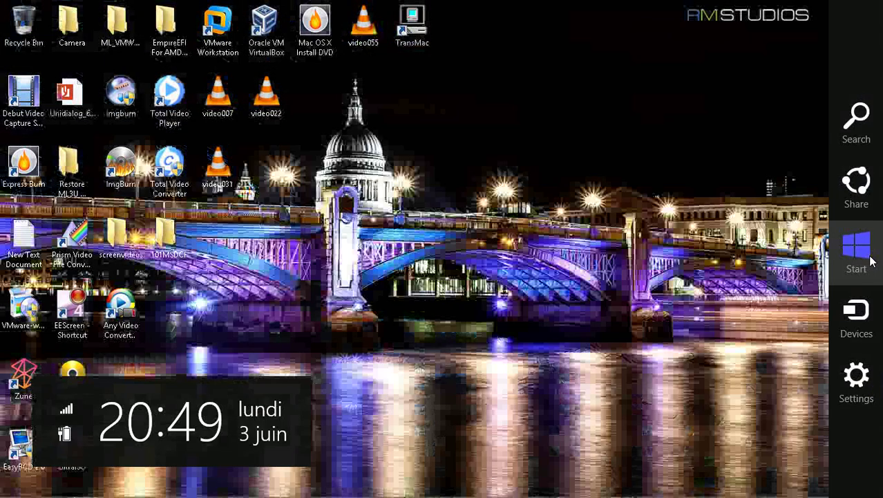
pyautogui.click(871, 261)
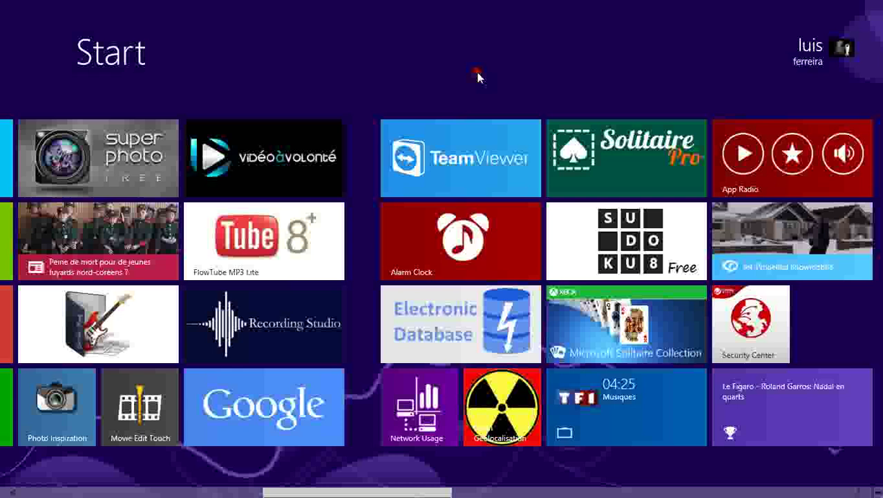
pyautogui.scroll(-5, 480, 78)
pyautogui.scroll(6, 482, 80)
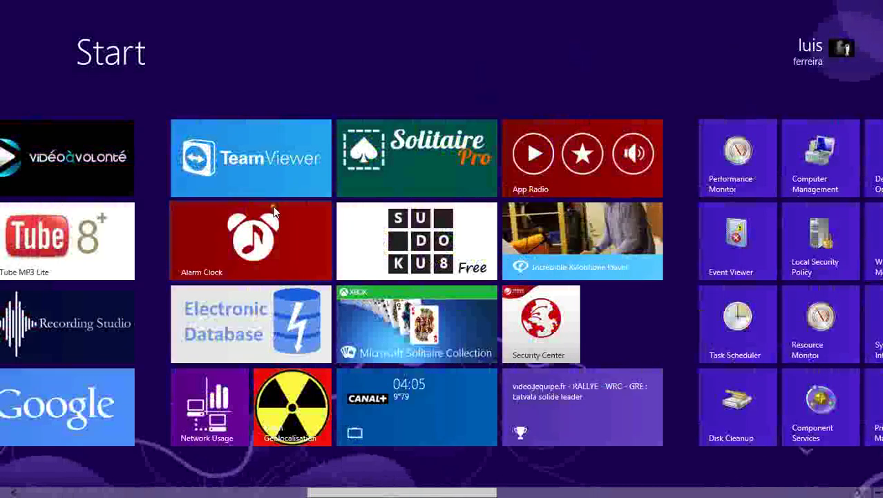
pyautogui.scroll(4, 273, 206)
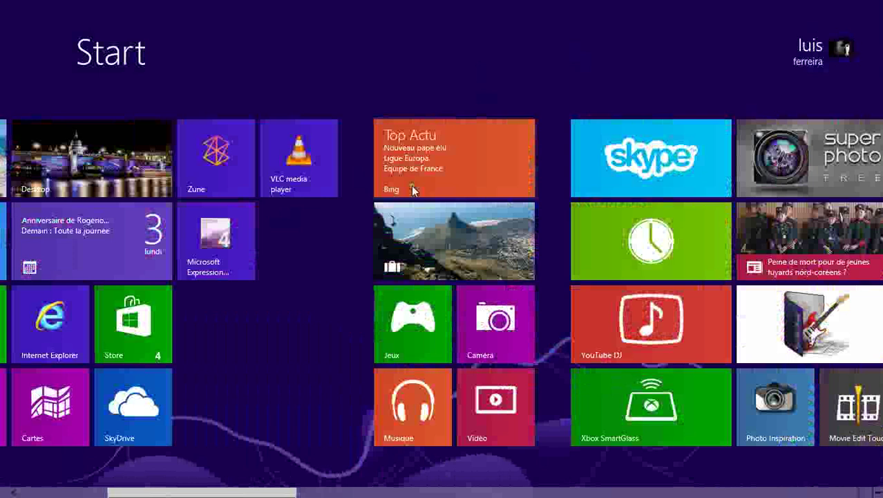
pyautogui.scroll(3, 411, 185)
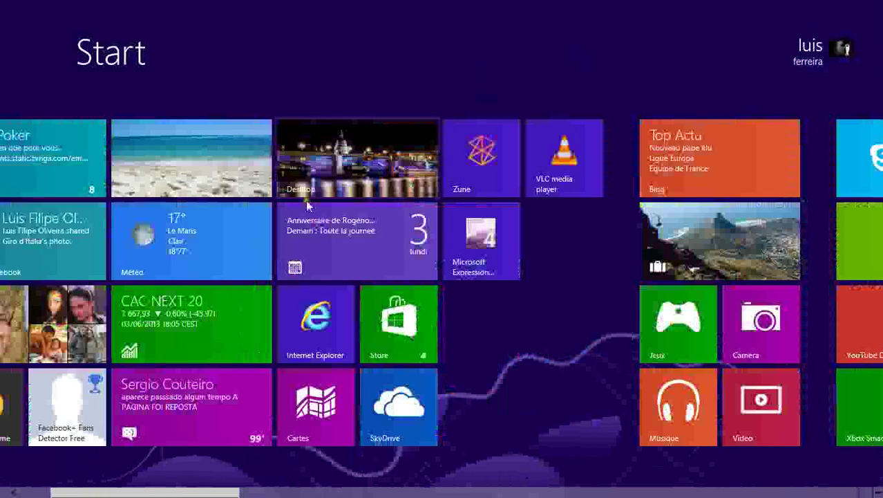
pyautogui.click(354, 167)
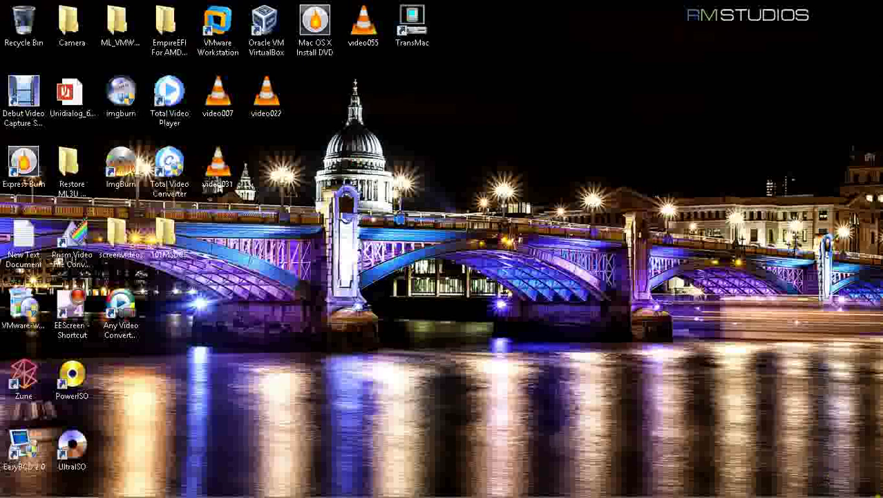
pyautogui.moveTo(882, 497)
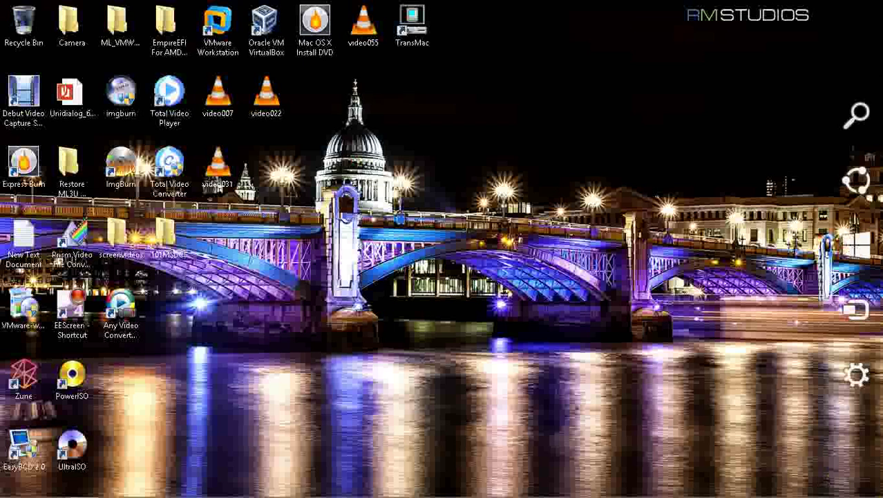
pyautogui.moveTo(862, 380)
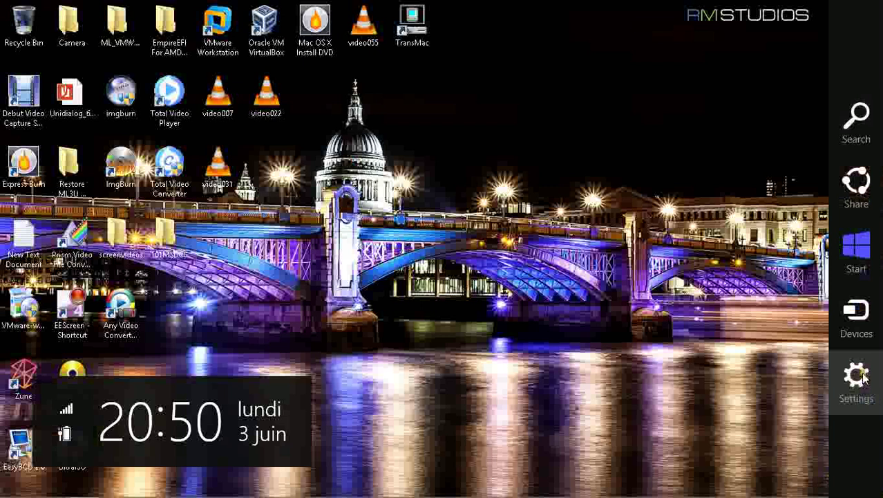
# Step: Open the System page and widen it to show Windows 8 Pro, AMD E-300 APU and 4.00 GB RAM
pyautogui.click(857, 377)
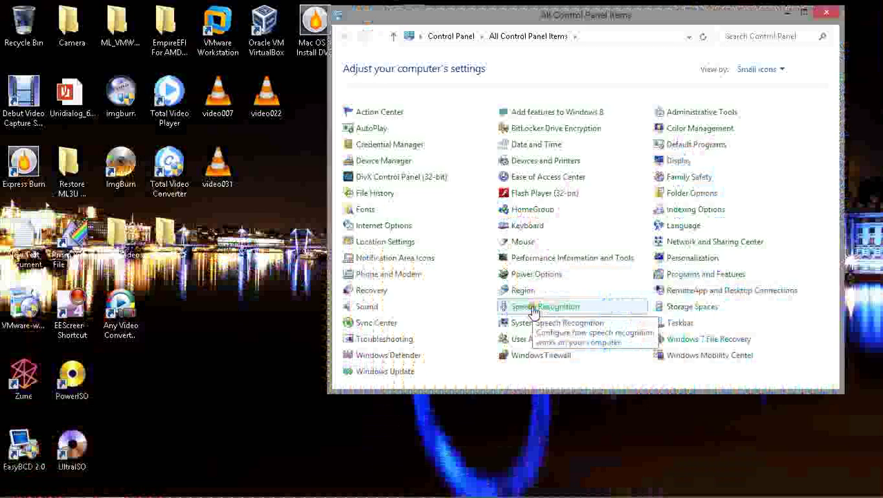
pyautogui.click(528, 325)
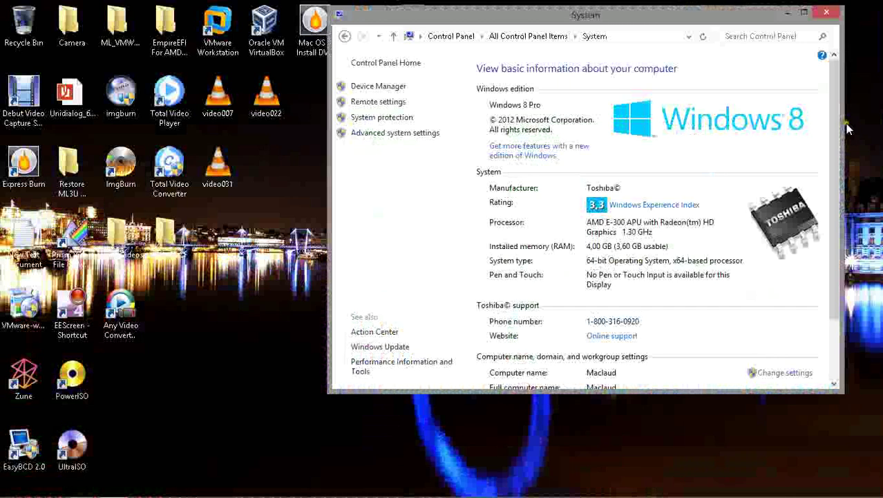
pyautogui.moveTo(843, 130); pyautogui.dragTo(882, 130)
pyautogui.moveTo(714, 22); pyautogui.dragTo(413, 36)
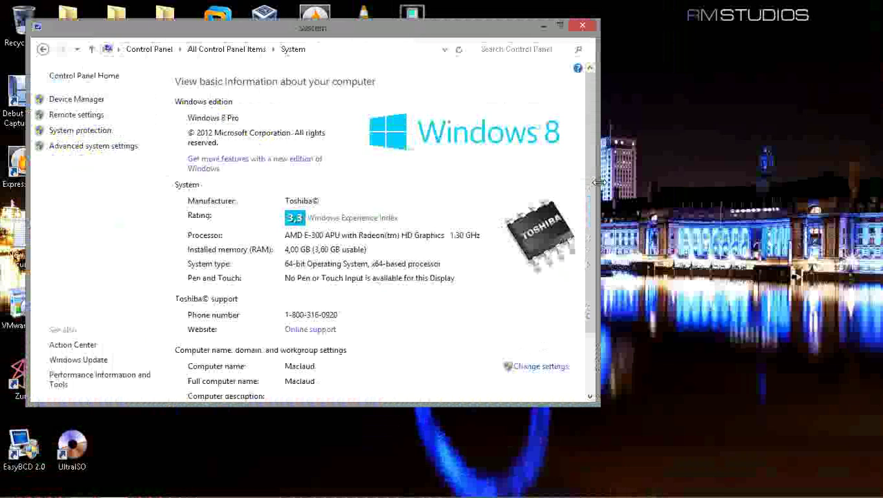
pyautogui.moveTo(596, 183); pyautogui.dragTo(770, 168)
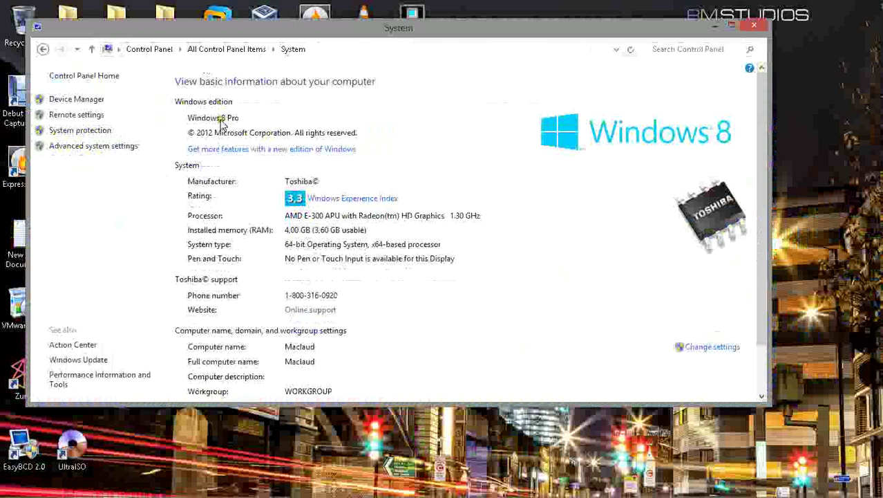
pyautogui.scroll(-2, 221, 123)
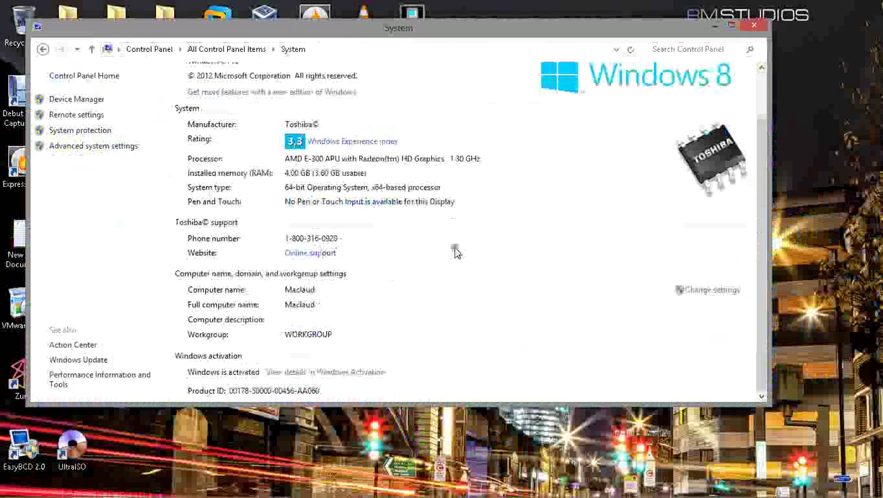
# Step: Open Advanced system settings, switch to the Advanced tab and launch the Performance settings
pyautogui.click(80, 147)
pyautogui.click(83, 149)
pyautogui.hotkey('ctrl', 'shift', 'Tab')
pyautogui.hotkey('ctrl', 'shift', 'Tab')
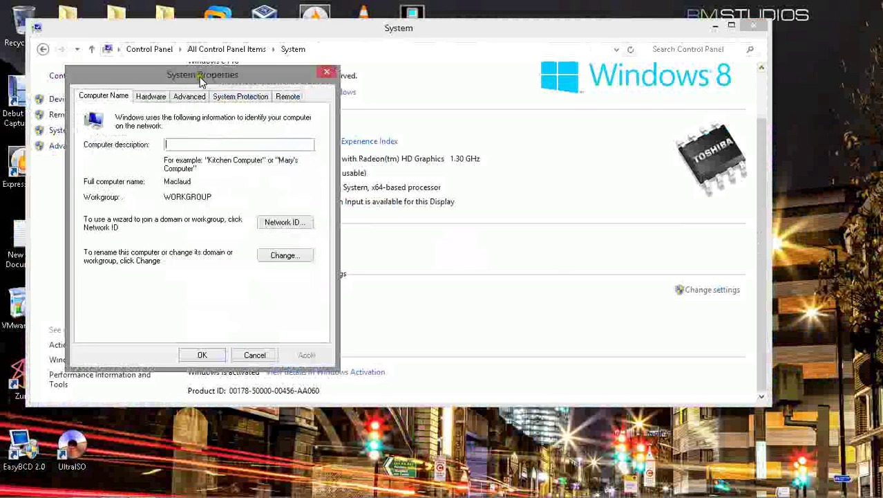
pyautogui.moveTo(201, 80); pyautogui.dragTo(478, 81)
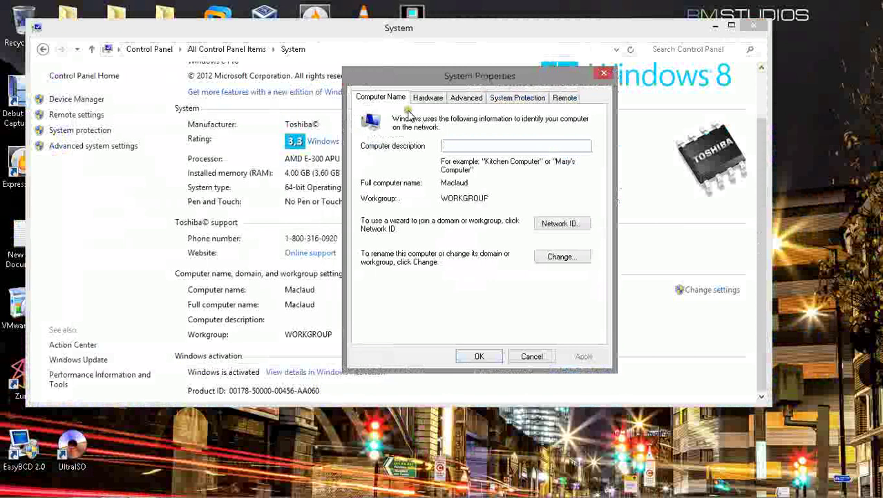
pyautogui.click(467, 100)
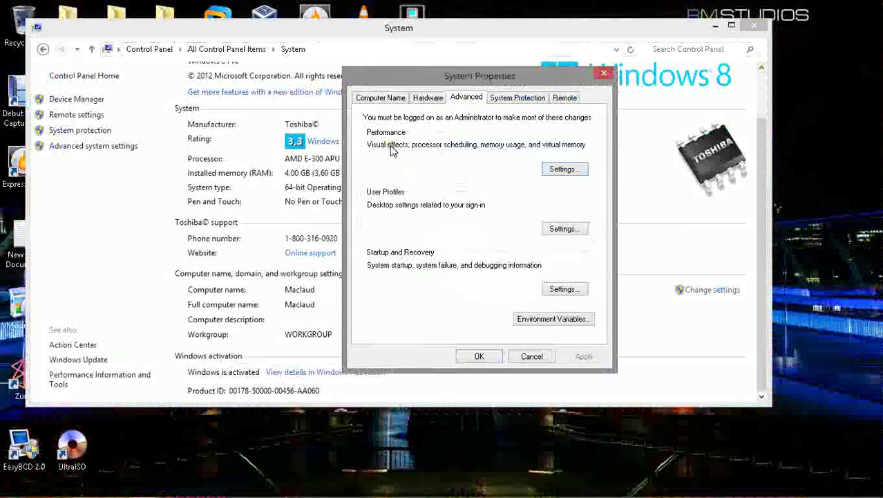
pyautogui.click(561, 170)
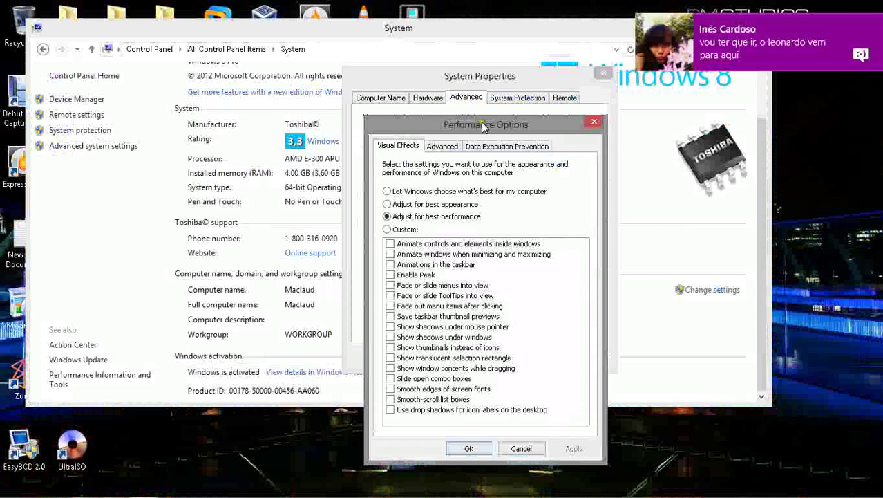
pyautogui.moveTo(484, 127); pyautogui.dragTo(523, 124)
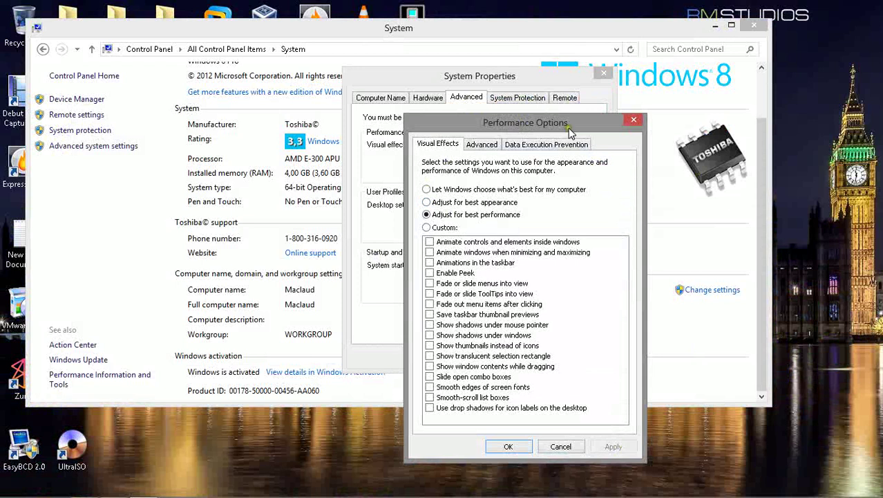
pyautogui.moveTo(568, 128); pyautogui.dragTo(416, 123)
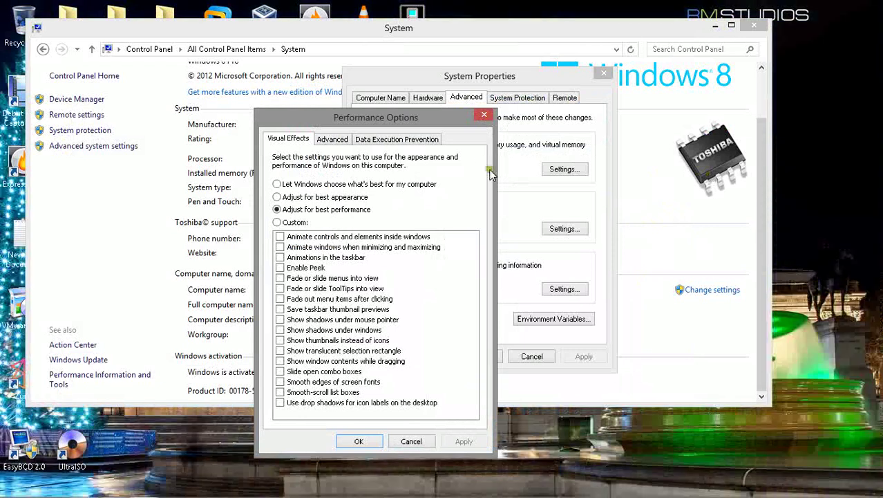
# Step: Open the Virtual Memory dialog from the Advanced tab of Performance Options
pyautogui.click(326, 140)
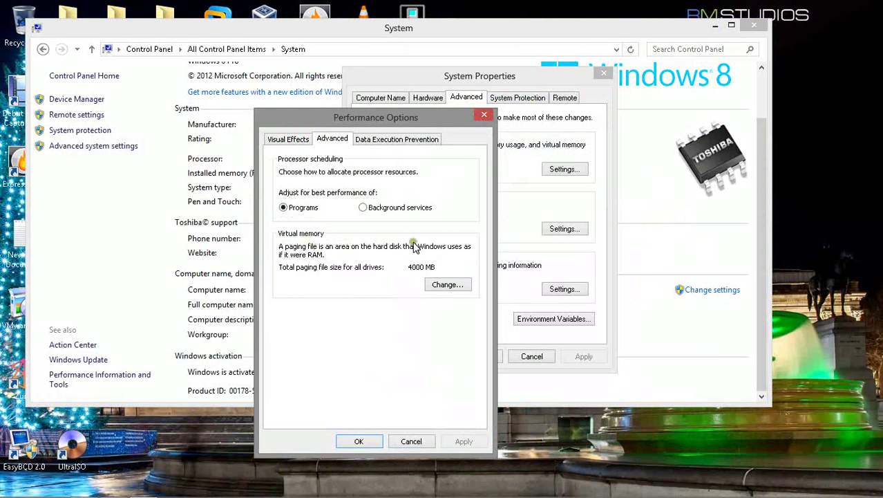
pyautogui.click(447, 284)
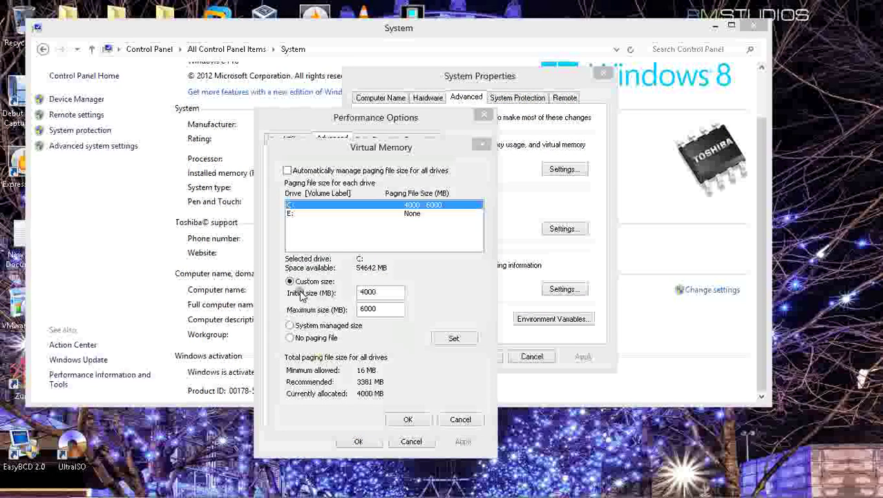
# Step: Disable automatic paging management and set drive C: to Initial 4000 MB, Maximum 6000 MB, then confirm
pyautogui.click(288, 172)
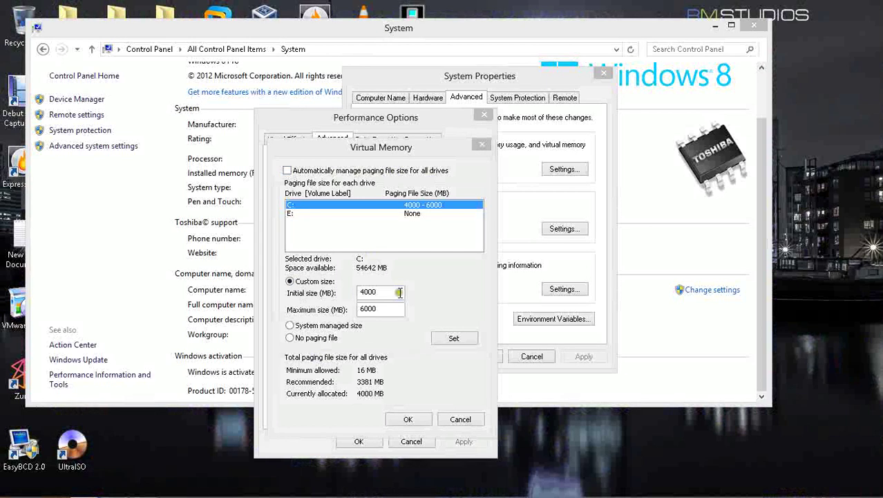
pyautogui.click(456, 338)
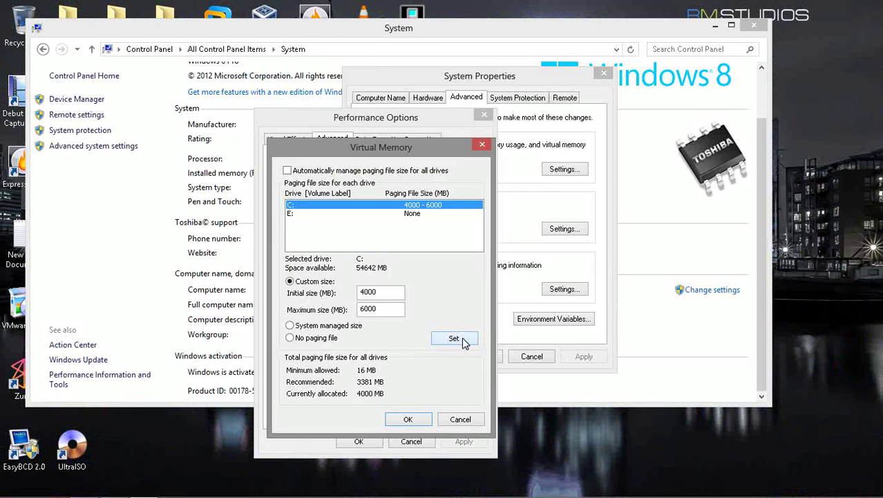
pyautogui.click(387, 292)
pyautogui.click(395, 307)
pyautogui.click(451, 337)
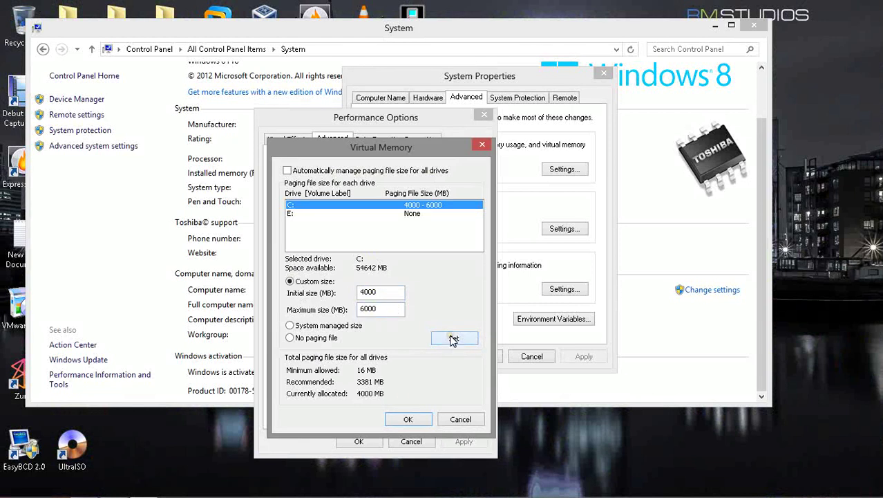
pyautogui.click(408, 420)
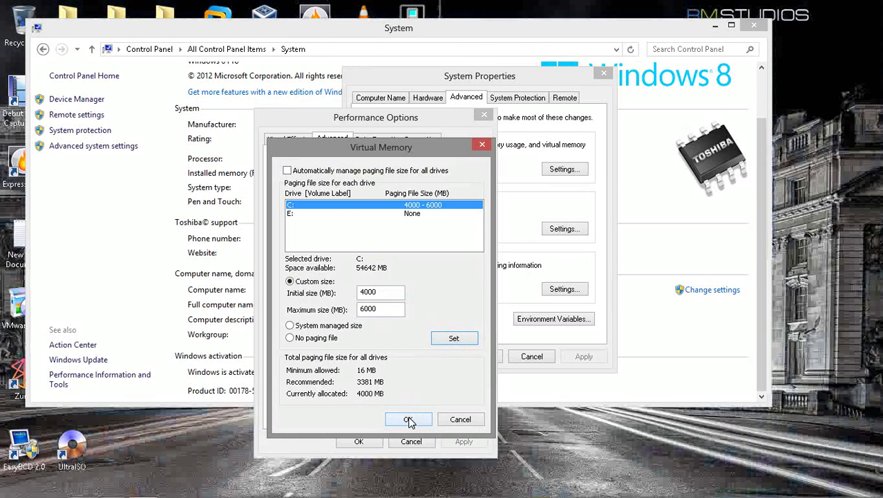
# Step: Close Virtual Memory and Performance Options, then confirm System Properties with OK
pyautogui.click(482, 144)
pyautogui.click(484, 115)
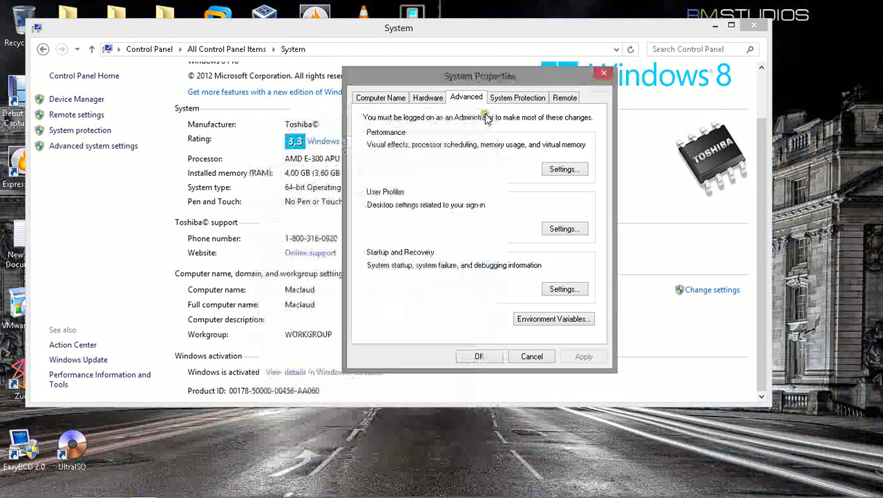
pyautogui.click(478, 356)
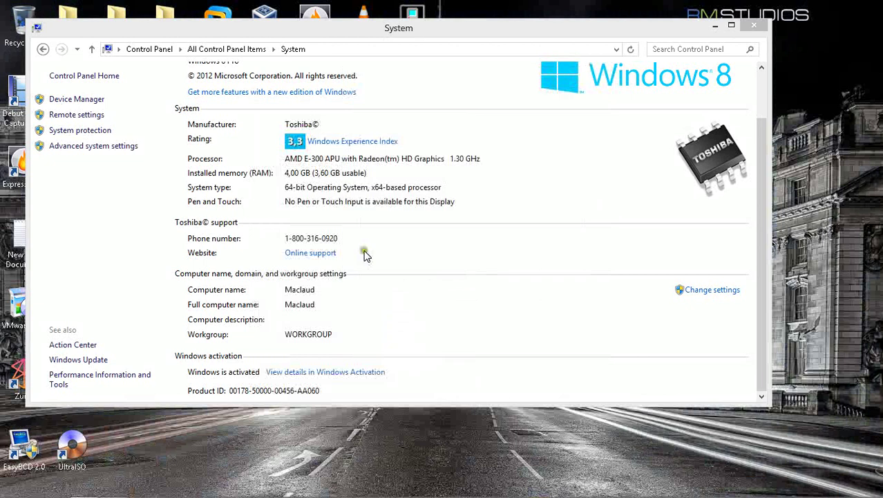
# Step: Make the System window narrower by dragging its right edge
pyautogui.click(755, 28)
pyautogui.moveTo(768, 62); pyautogui.dragTo(590, 63)
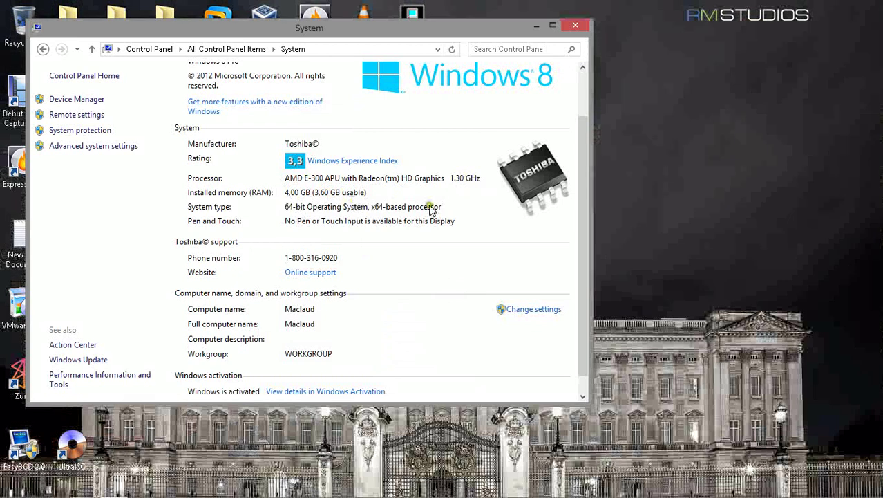
pyautogui.click(719, 27)
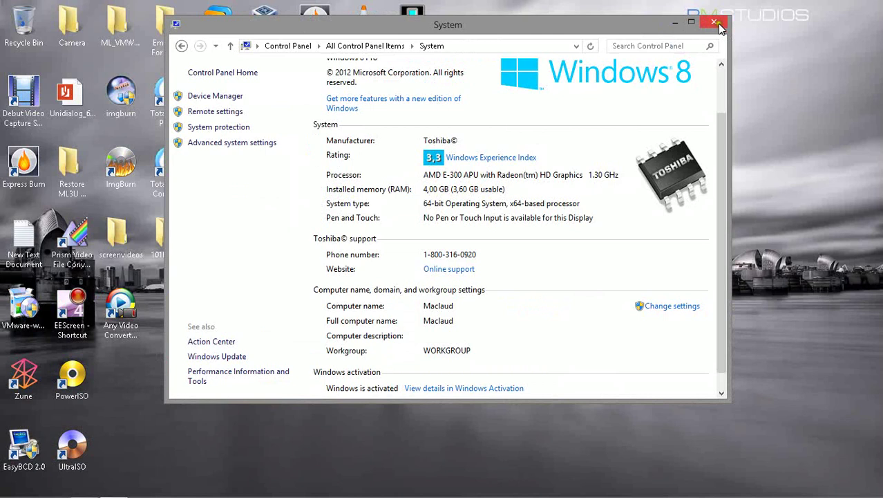
# Step: Close the System window with its X button
pyautogui.click(715, 23)
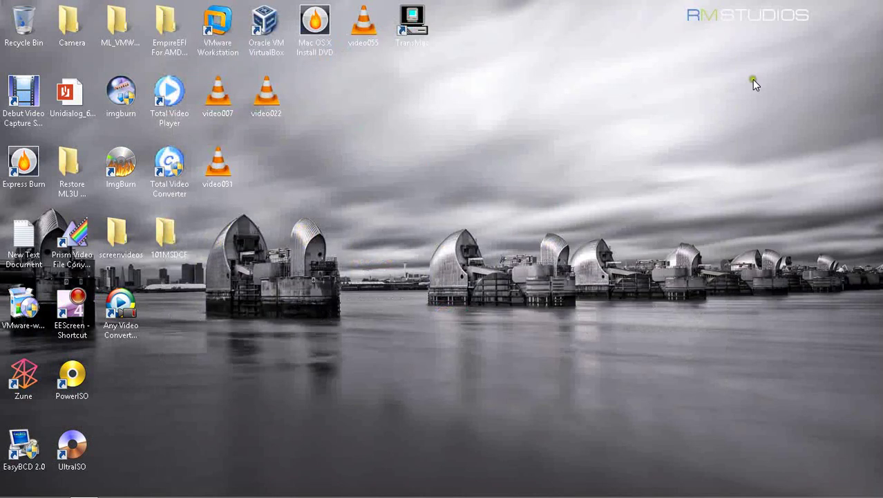